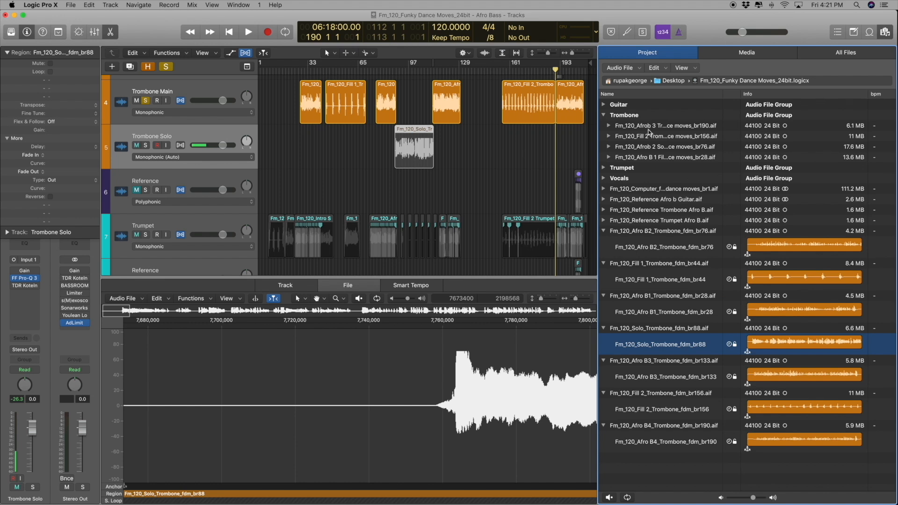
# Delete the four old audio files in the Trombone group from the hard disk.
pyautogui.click(661, 127)
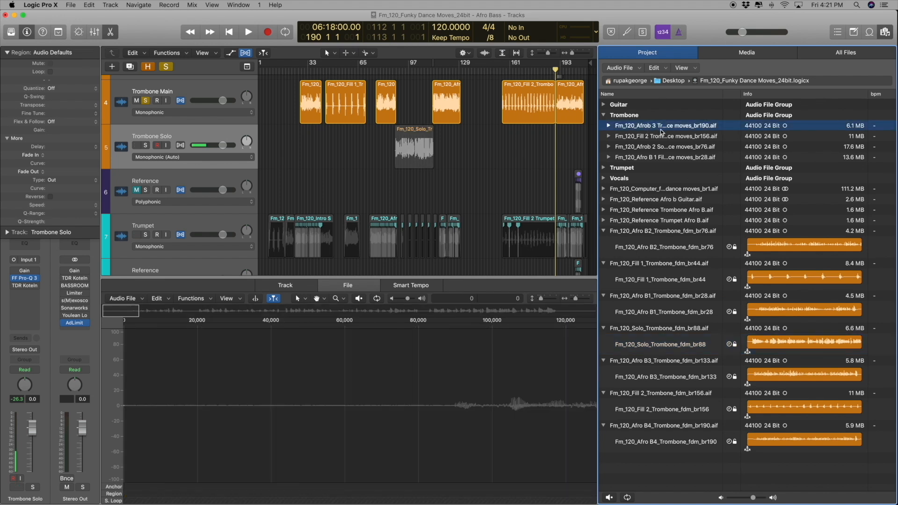
pyautogui.hotkey('shift', 'Down')
pyautogui.hotkey('shift', 'Down')
pyautogui.hotkey('shift', 'Down')
pyautogui.press('super+BackSpace')
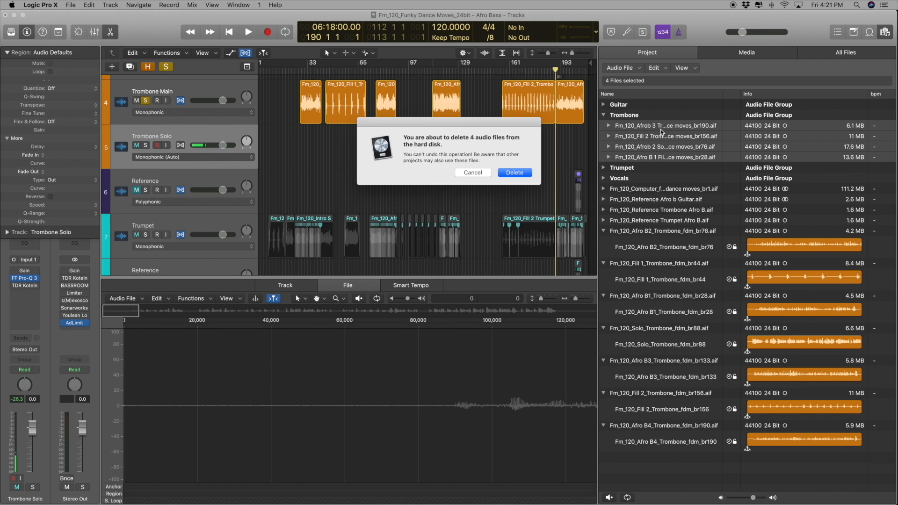
pyautogui.press('Return')
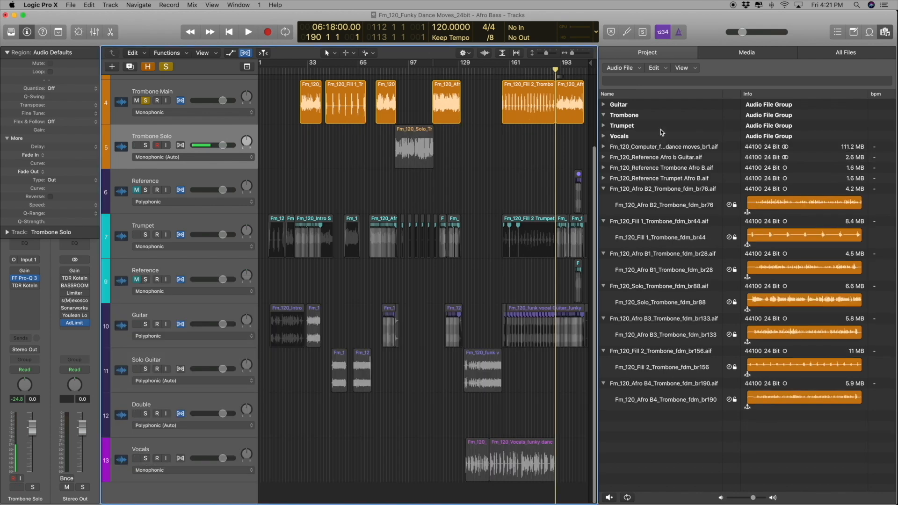
# Move the seven ungrouped "Trombone_fdm" audio files into the Trombone group and collapse the group.
pyautogui.click(629, 190)
pyautogui.press('super+z')
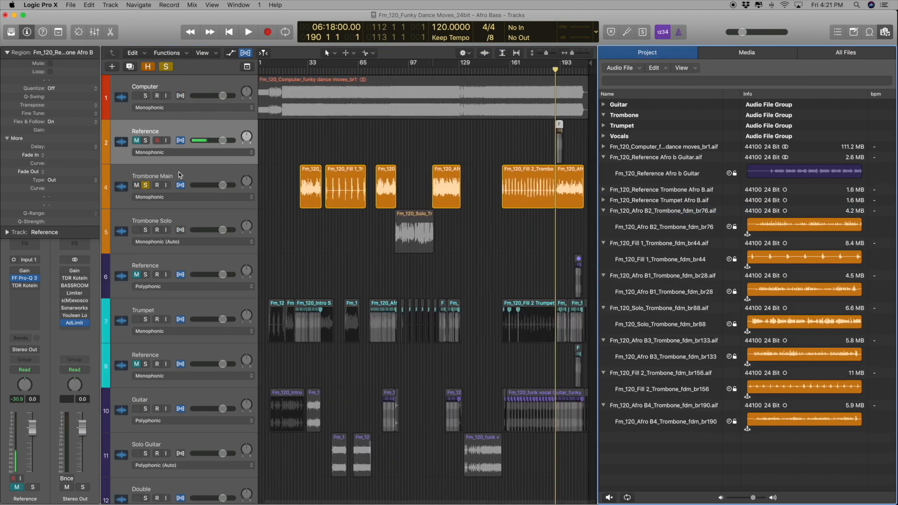
pyautogui.click(179, 176)
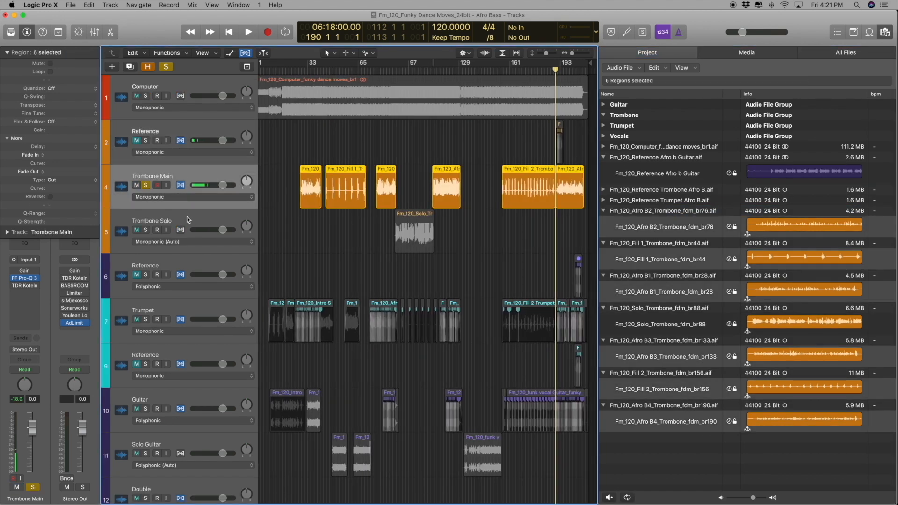
pyautogui.keyDown('shift'); pyautogui.click(187, 219); pyautogui.keyUp('shift')
pyautogui.click(630, 212)
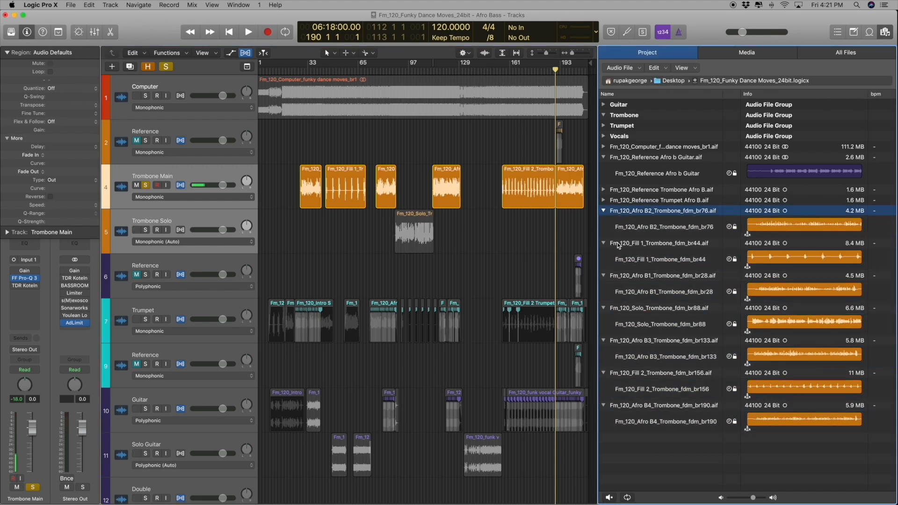
pyautogui.keyDown('shift'); pyautogui.click(618, 244); pyautogui.keyUp('shift')
pyautogui.keyDown('shift'); pyautogui.click(636, 405); pyautogui.keyUp('shift')
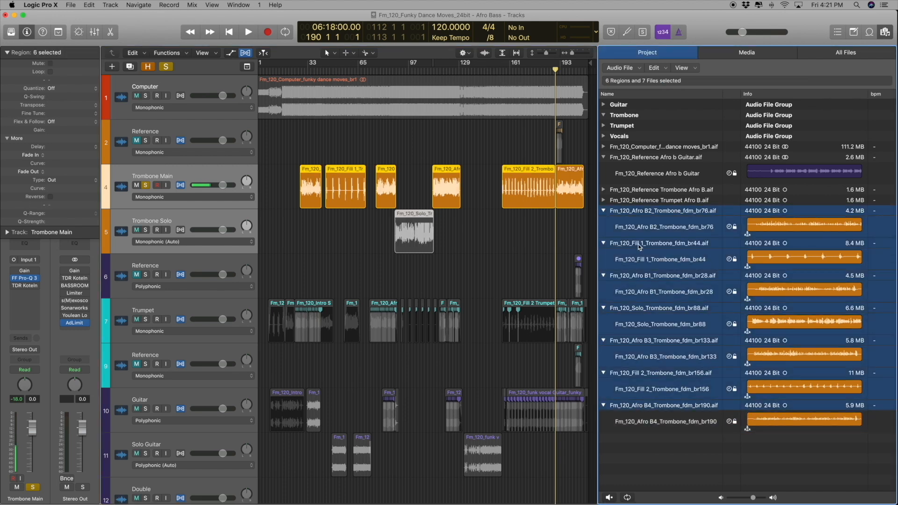
pyautogui.moveTo(623, 214); pyautogui.dragTo(625, 120)
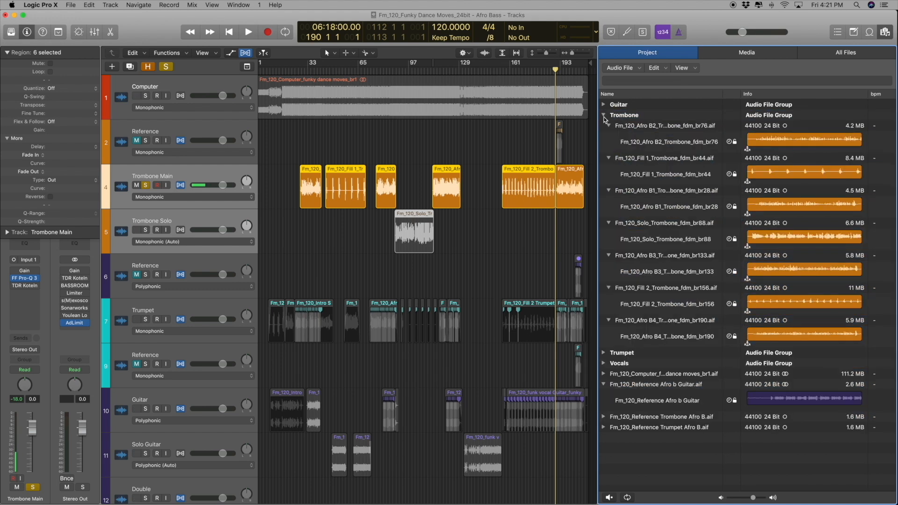
pyautogui.click(603, 116)
# Select all unused regions and files in the project's audio list and delete them.
pyautogui.rightClick(635, 281)
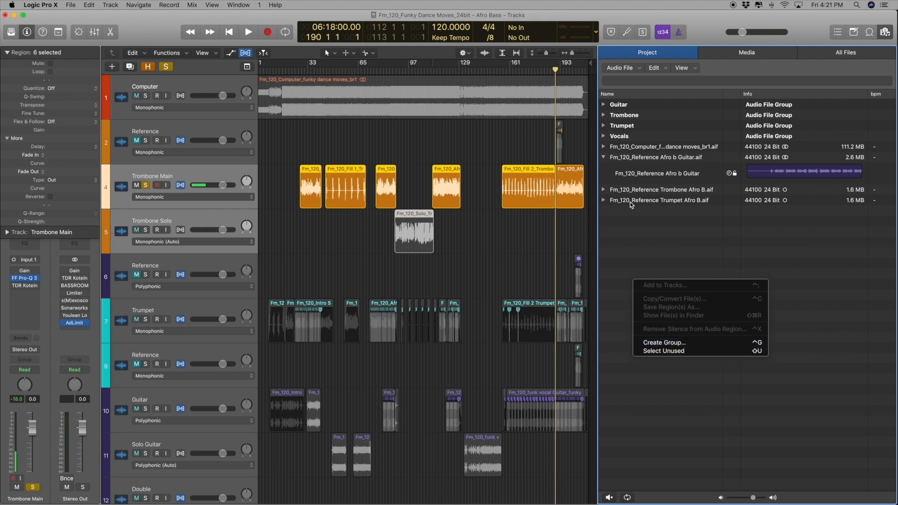
pyautogui.click(650, 223)
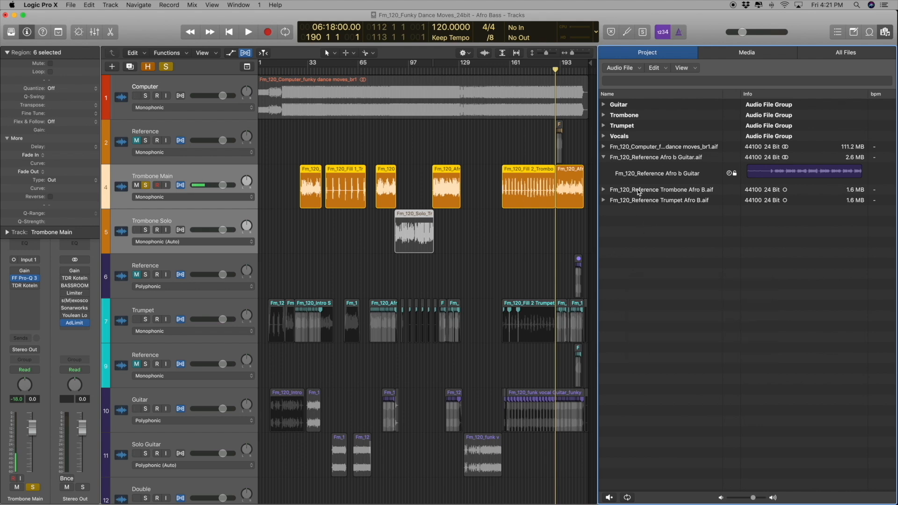
pyautogui.click(559, 127)
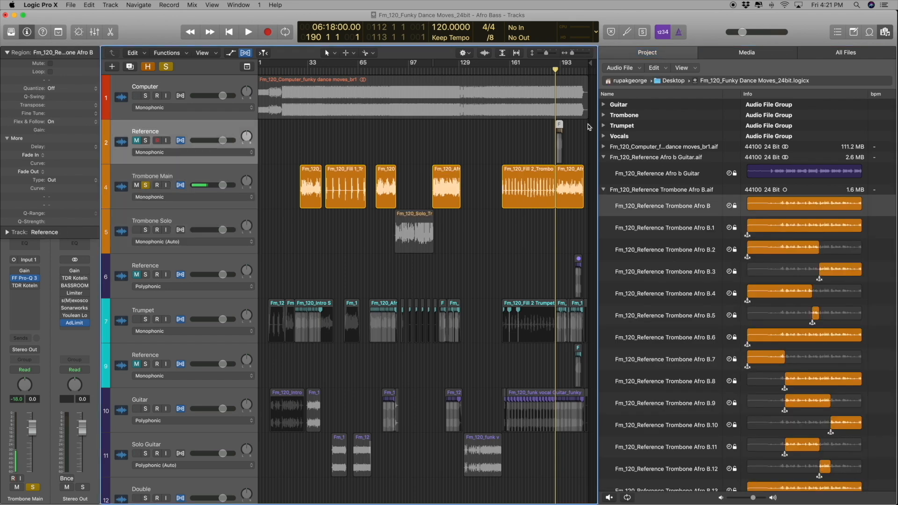
pyautogui.click(652, 68)
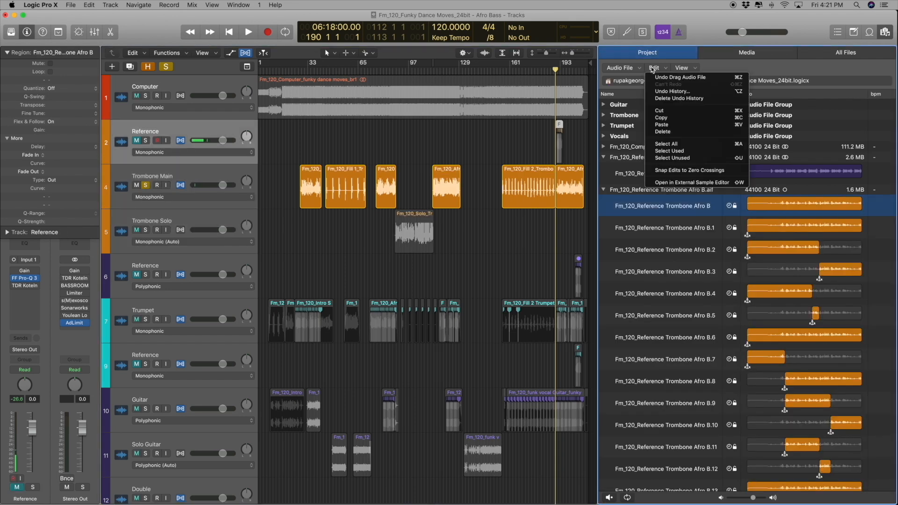
pyautogui.click(673, 157)
pyautogui.scroll(-15, 694, 216)
pyautogui.scroll(-18, 694, 216)
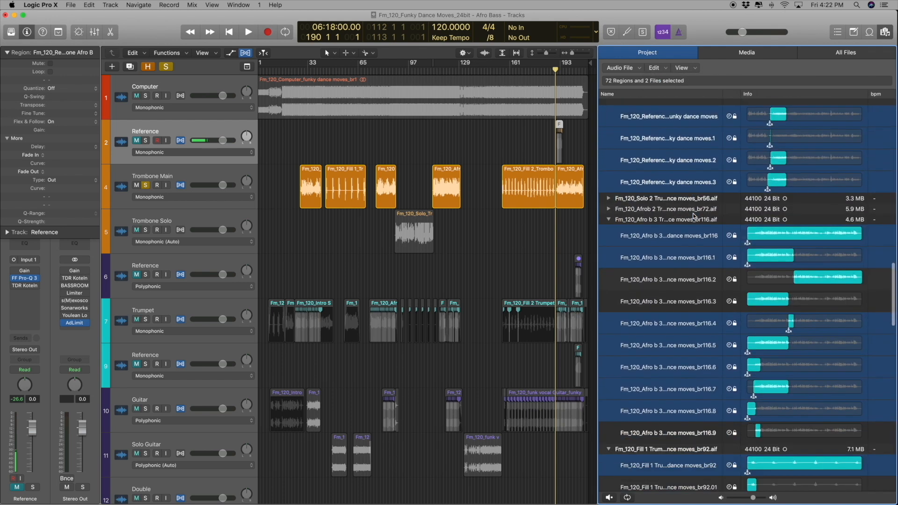
pyautogui.scroll(9, 693, 215)
pyautogui.click(654, 69)
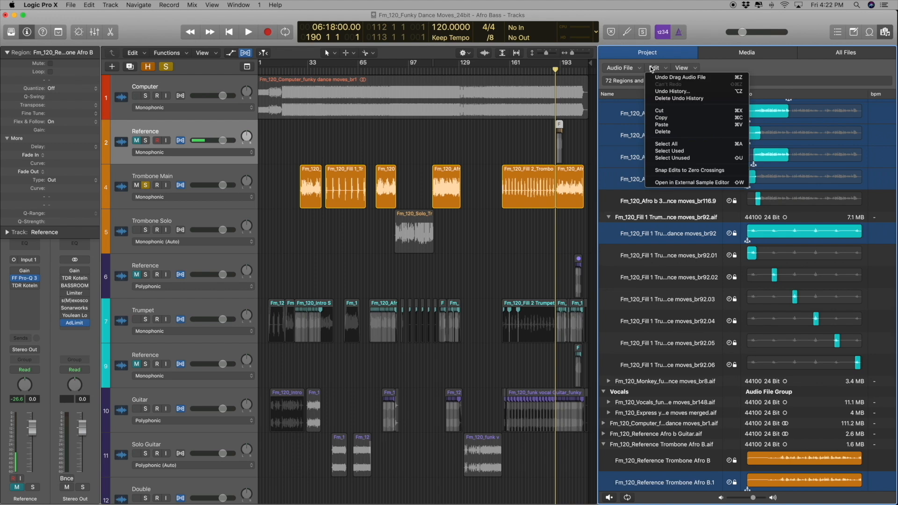
pyautogui.click(687, 136)
# Collapse the expanded Guitar audio files, the Trumpet group and the trombone and trumpet reference files.
pyautogui.scroll(-1, 659, 171)
pyautogui.click(608, 126)
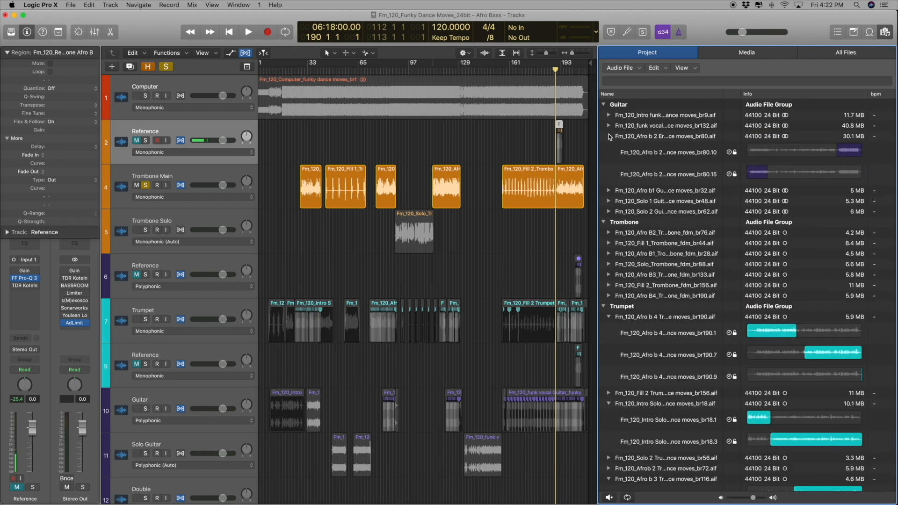
pyautogui.click(608, 136)
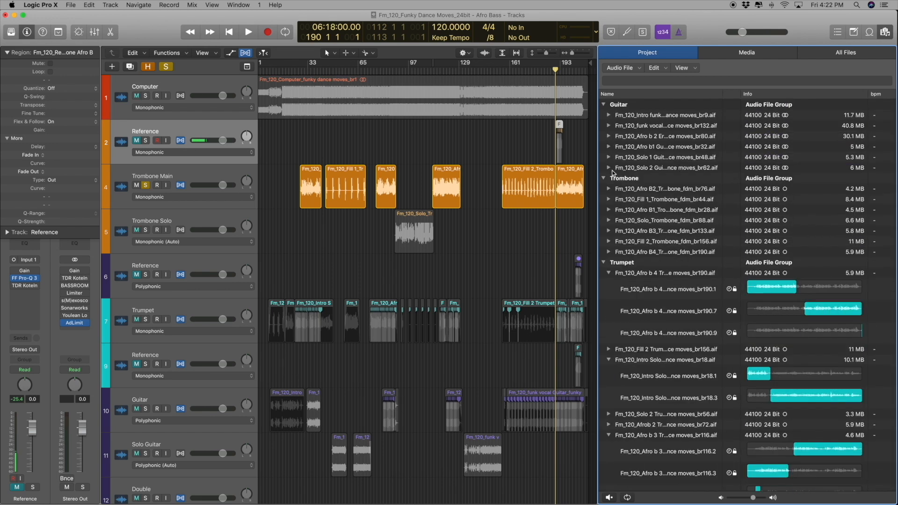
pyautogui.click(603, 263)
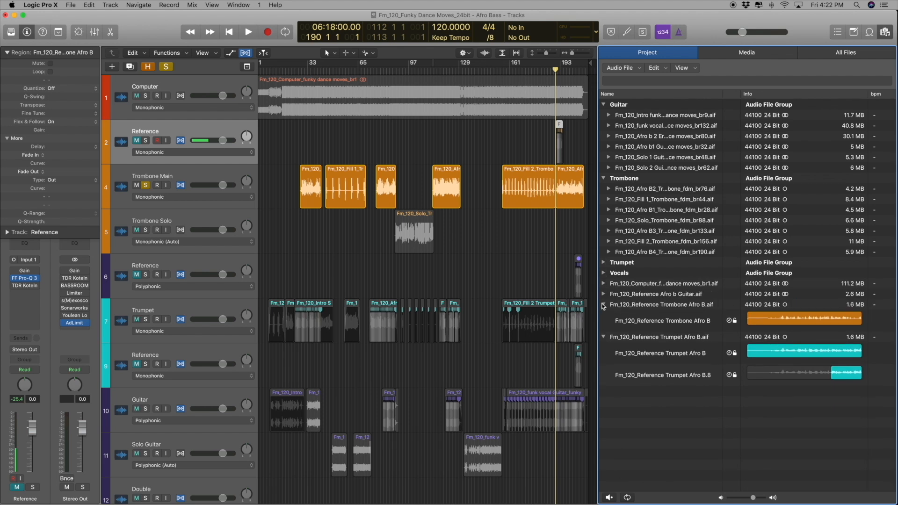
pyautogui.click(603, 304)
pyautogui.click(603, 314)
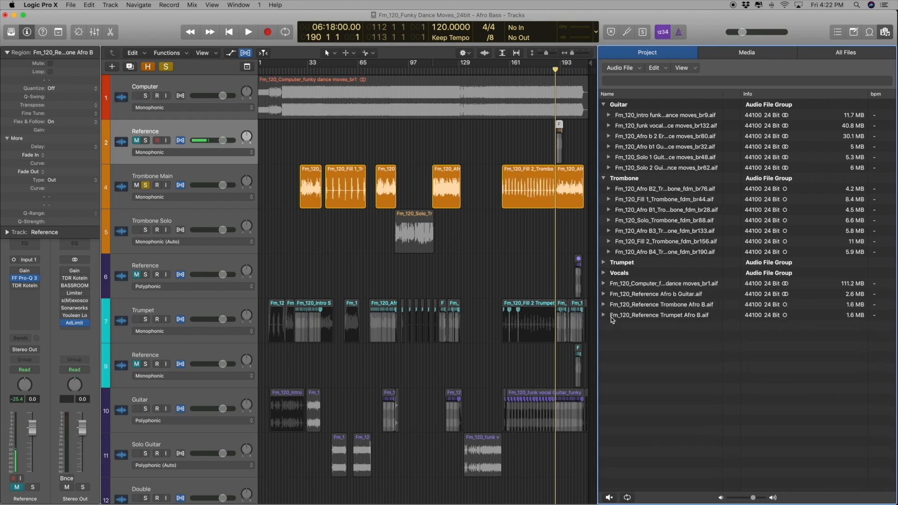
# Create a new audio file group named "Reference".
pyautogui.rightClick(656, 371)
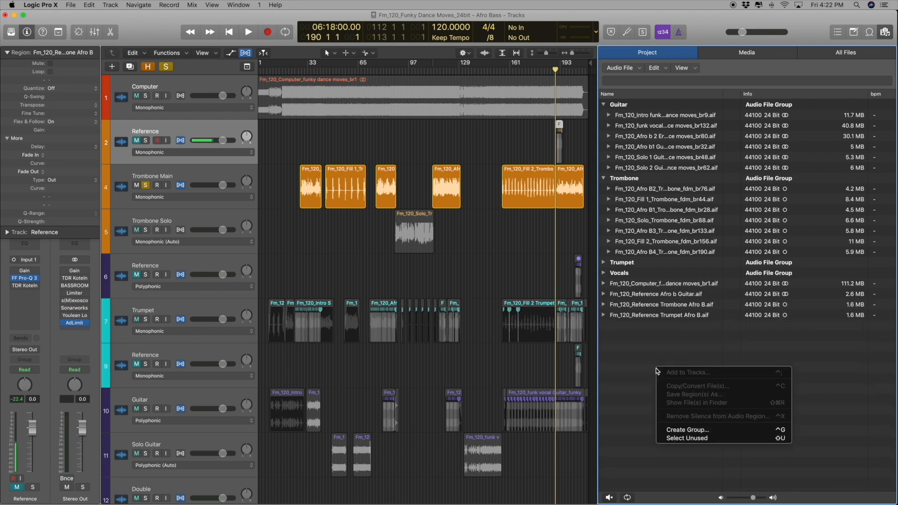
pyautogui.click(691, 430)
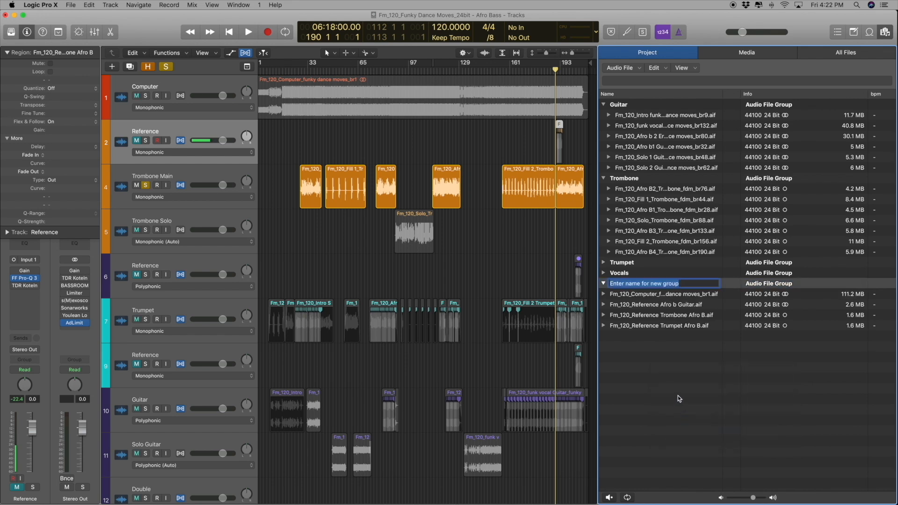
pyautogui.write('Reference')
pyautogui.press('Return')
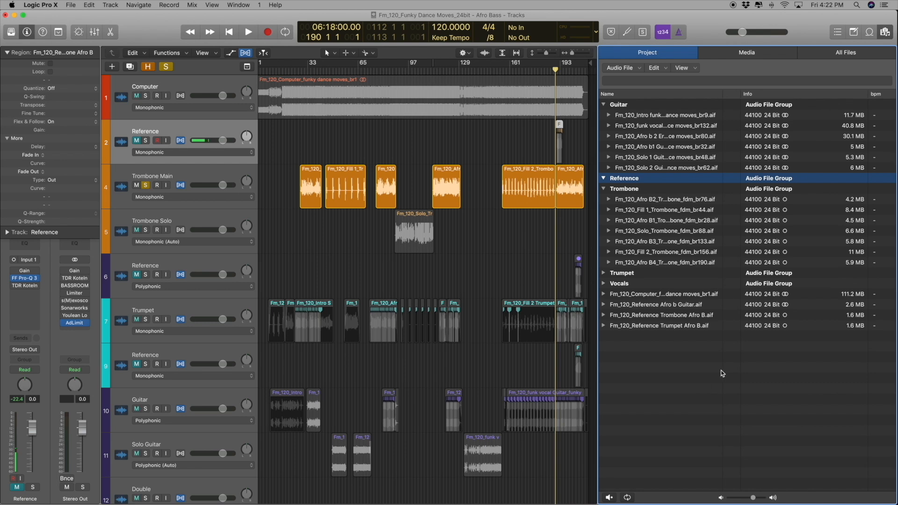
# Move the guitar, trombone and trumpet Afro B reference files into the Reference group.
pyautogui.click(653, 304)
pyautogui.keyDown('shift'); pyautogui.click(674, 315); pyautogui.keyUp('shift')
pyautogui.keyDown('shift'); pyautogui.click(670, 326); pyautogui.keyUp('shift')
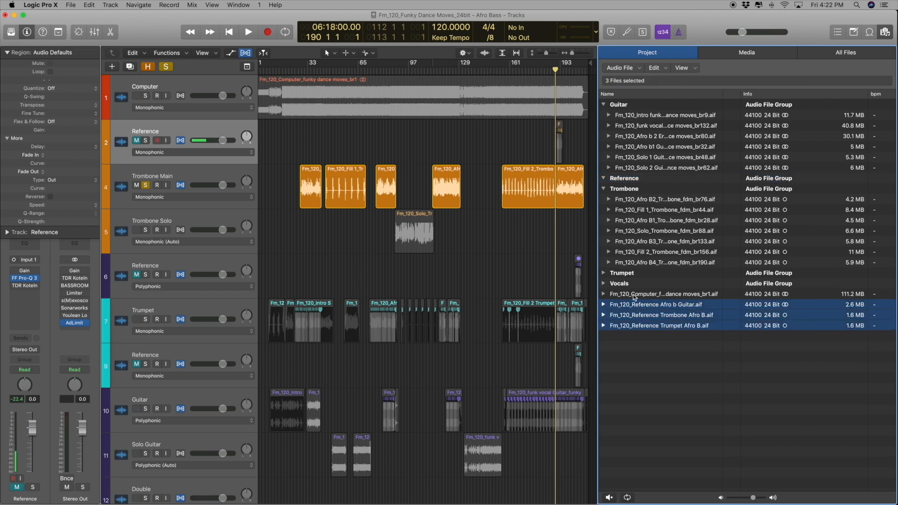
pyautogui.moveTo(637, 308); pyautogui.dragTo(625, 186)
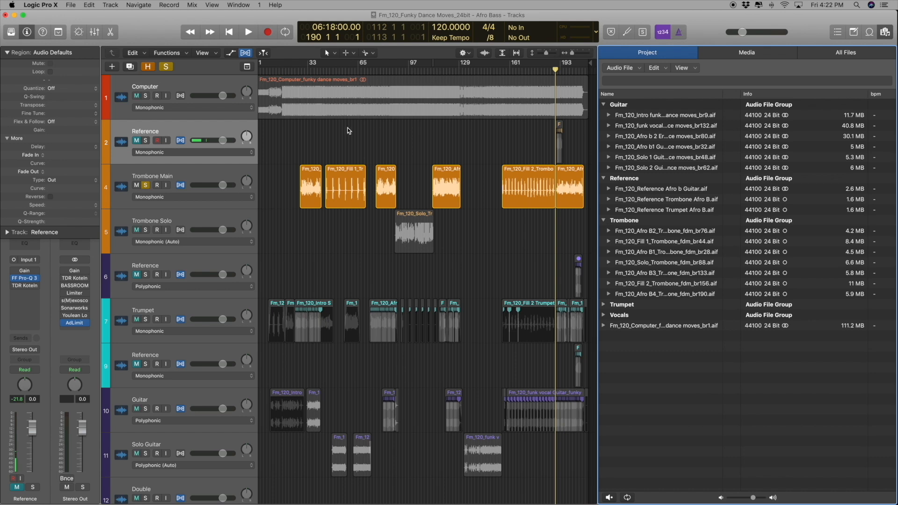
# Clear the solo on the tracks and save the project.
pyautogui.click(166, 67)
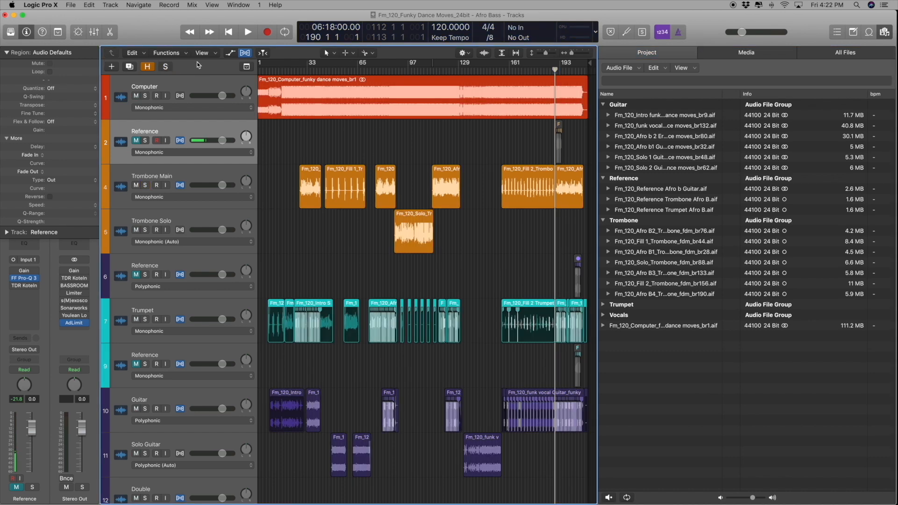
pyautogui.click(71, 5)
pyautogui.click(91, 71)
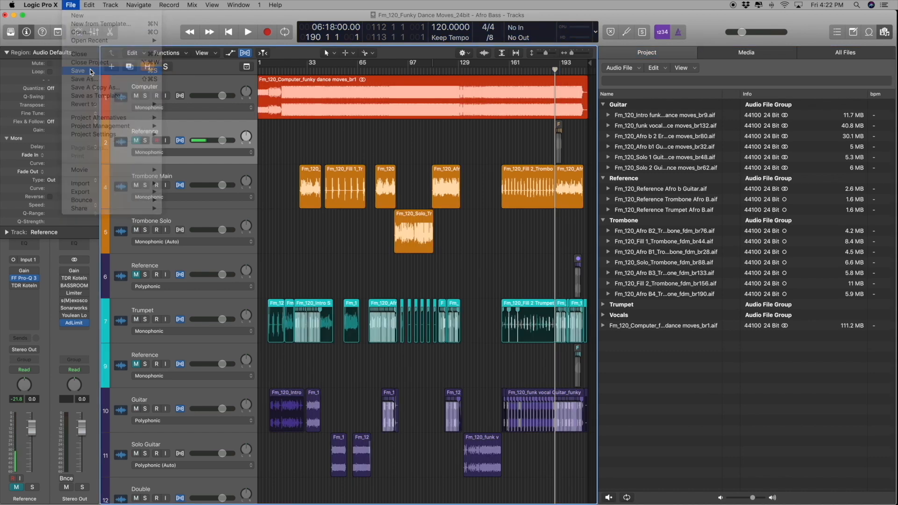
# Close the project and switch to Finder.
pyautogui.click(71, 5)
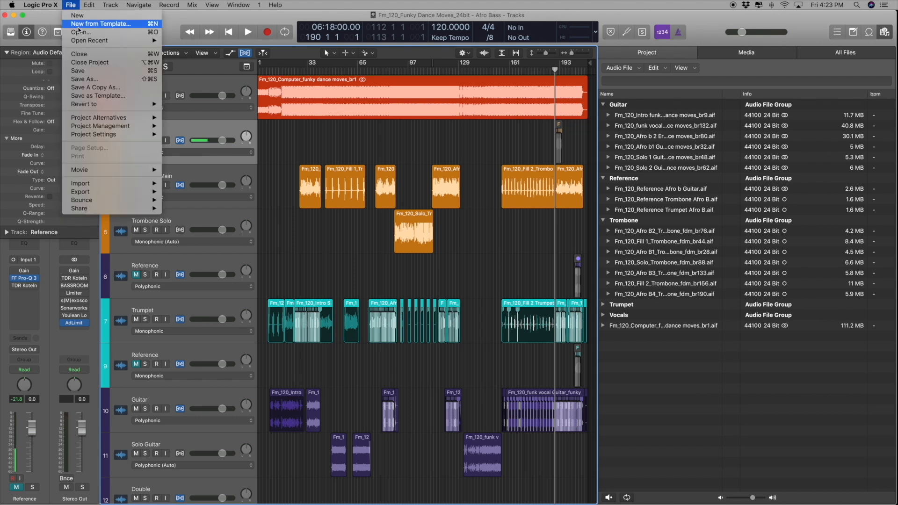
pyautogui.click(105, 63)
pyautogui.moveTo(664, 163); pyautogui.dragTo(332, 99)
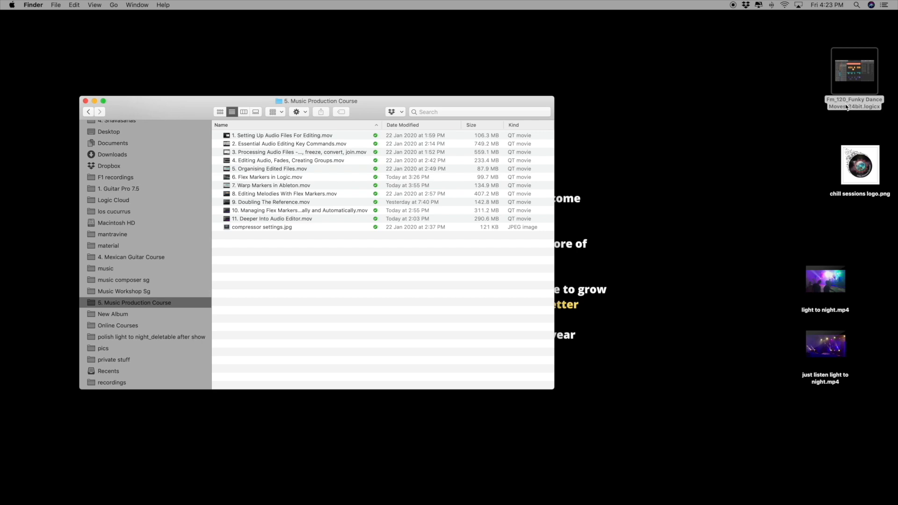
# Show the package contents of Fm_120_Funky Dance Moves_24bit.logicx and open its Media > Audio Files folder.
pyautogui.rightClick(845, 104)
pyautogui.click(781, 130)
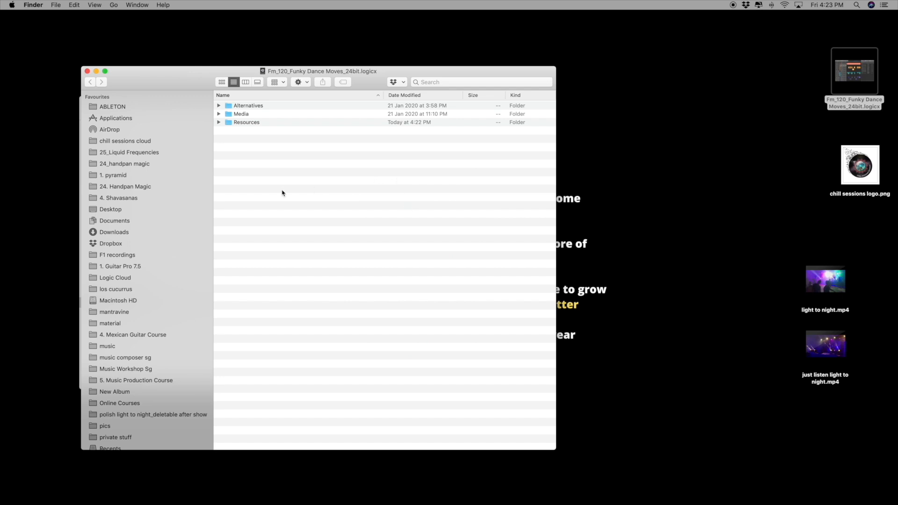
pyautogui.doubleClick(234, 114)
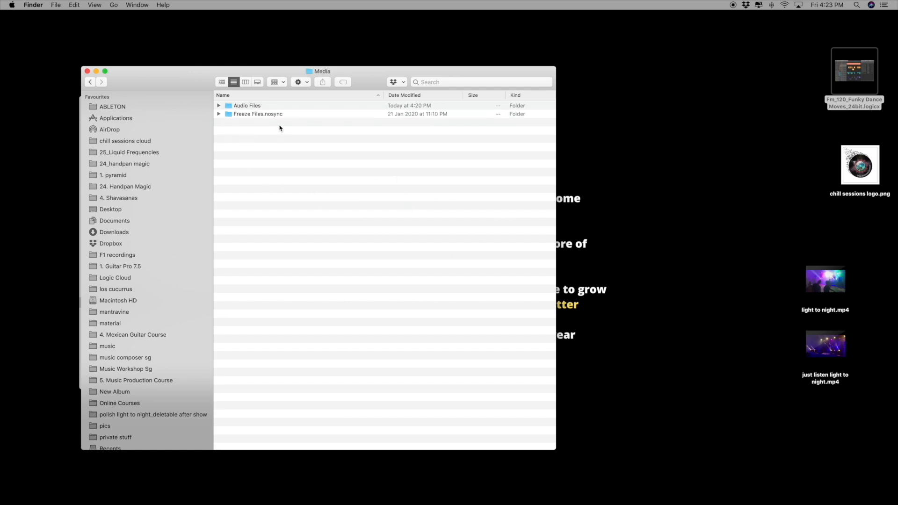
pyautogui.doubleClick(249, 108)
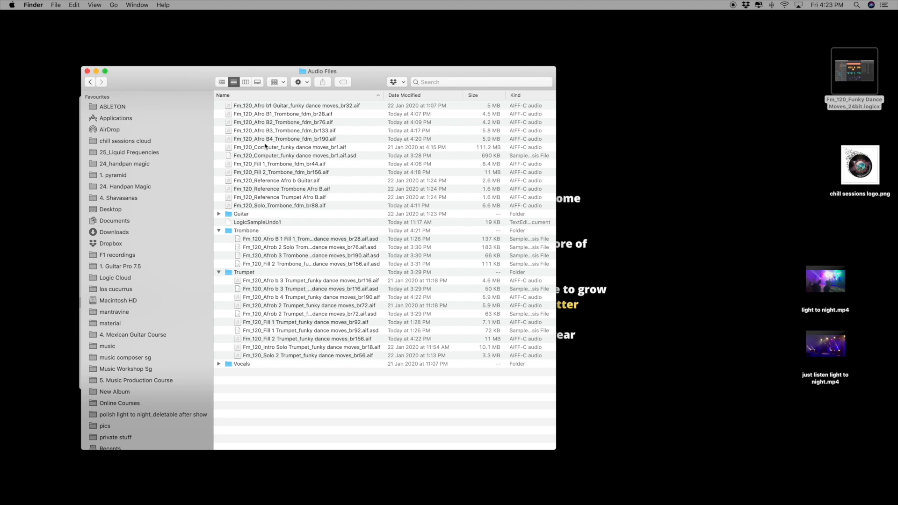
# Delete the four leftover .asd files in the Trombone folder.
pyautogui.click(301, 241)
pyautogui.hotkey('shift', 'Down')
pyautogui.hotkey('shift', 'Down')
pyautogui.hotkey('shift', 'Down')
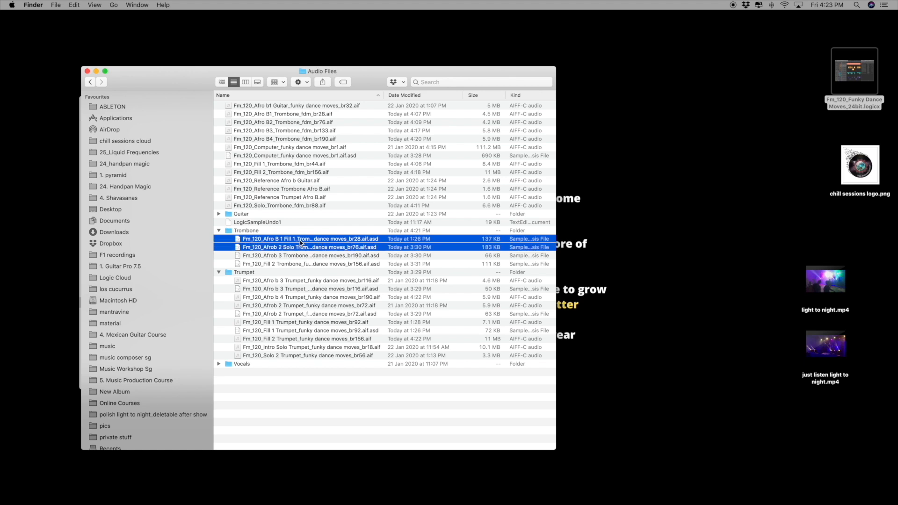
pyautogui.press('super+BackSpace')
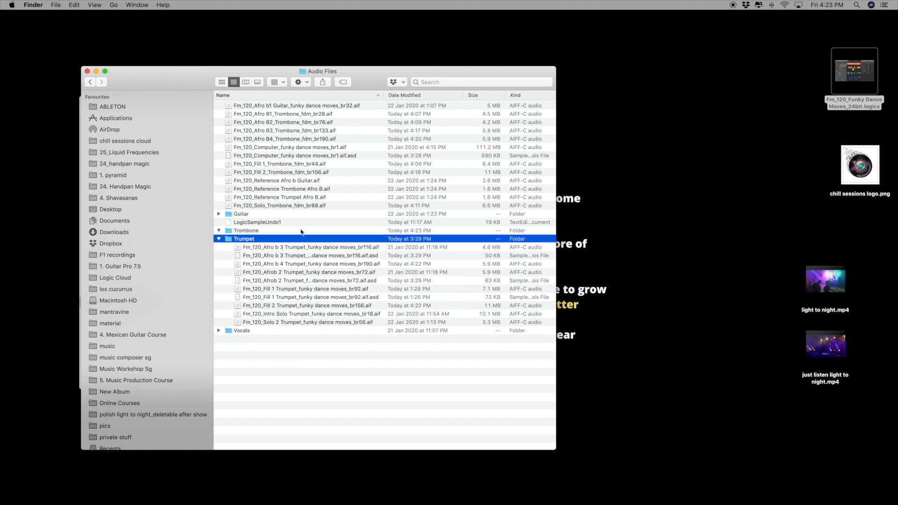
# Collapse the Trumpet folder and create a new folder named Reference in Audio Files.
pyautogui.click(218, 239)
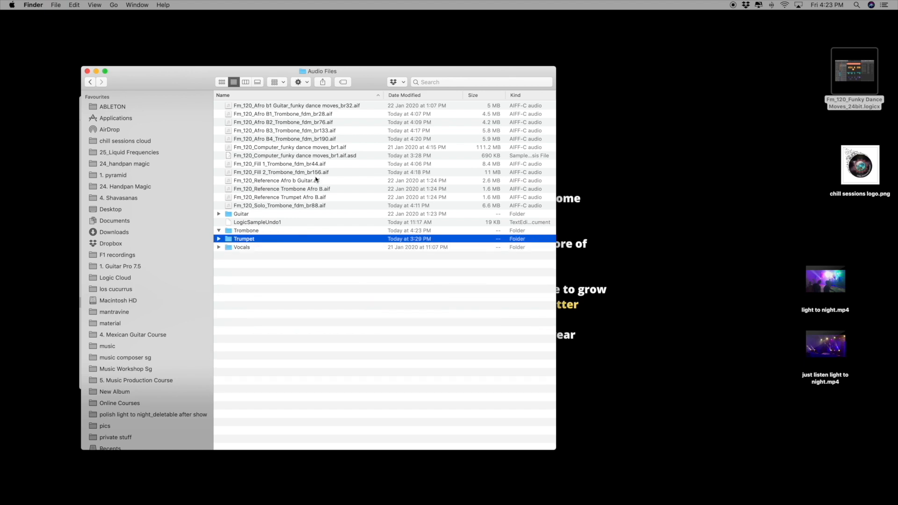
pyautogui.rightClick(280, 273)
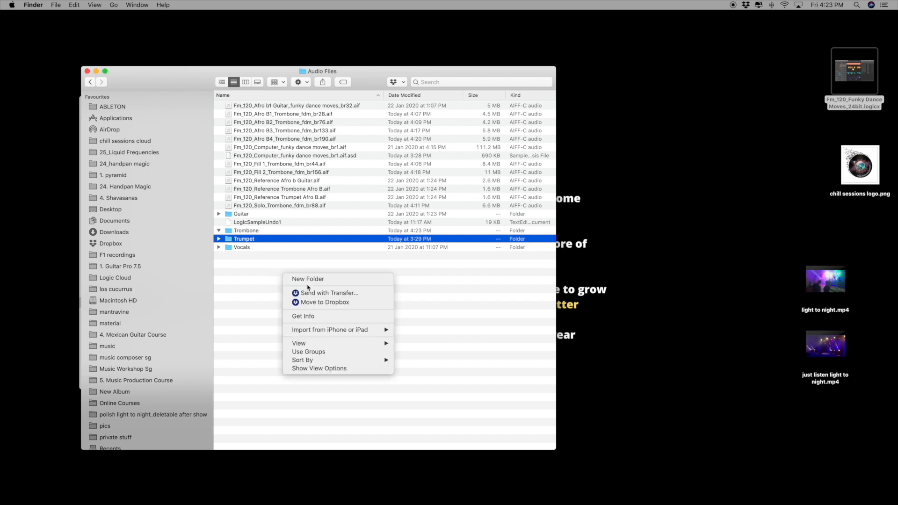
pyautogui.click(309, 280)
pyautogui.write('R')
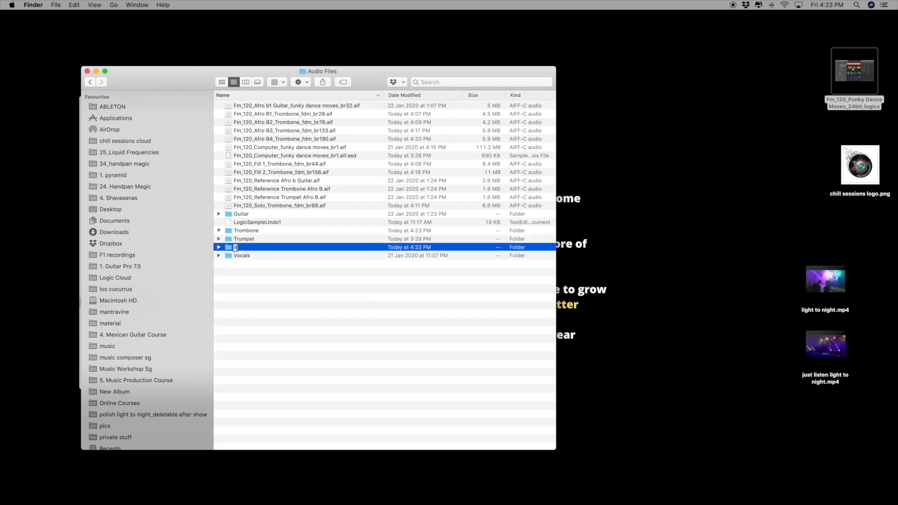
pyautogui.write('eference')
pyautogui.press('Return')
# Move the guitar, trombone and trumpet reference audio files into the Reference folder and check its contents.
pyautogui.moveTo(299, 202); pyautogui.dragTo(247, 231)
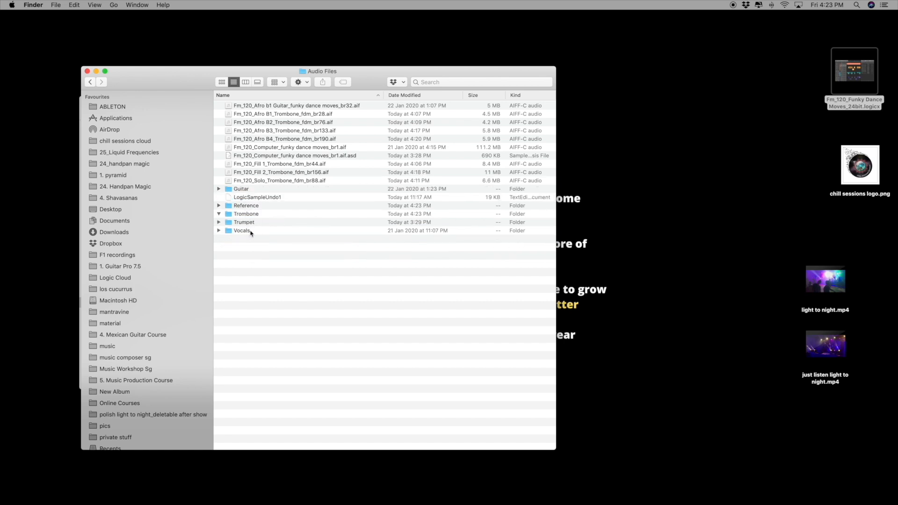
pyautogui.click(218, 205)
pyautogui.click(219, 206)
# Move the loose trombone recordings, Afro B1 to B4, Fill 1, Fill 2 and Solo, into the Trombone folder.
pyautogui.click(286, 108)
pyautogui.click(294, 114)
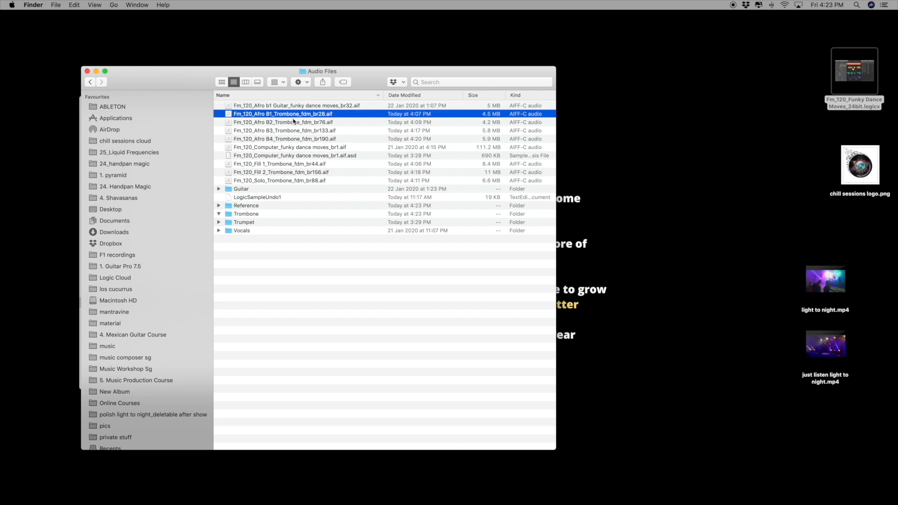
pyautogui.keyDown('shift'); pyautogui.click(300, 140); pyautogui.keyUp('shift')
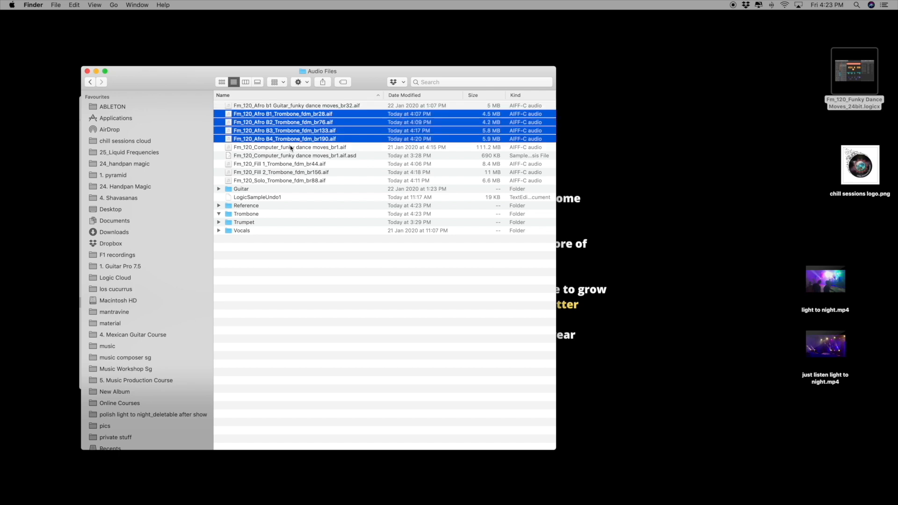
pyautogui.keyDown('super'); pyautogui.click(287, 164); pyautogui.keyUp('super')
pyautogui.keyDown('super'); pyautogui.click(285, 173); pyautogui.keyUp('super')
pyautogui.keyDown('super'); pyautogui.click(280, 181); pyautogui.keyUp('super')
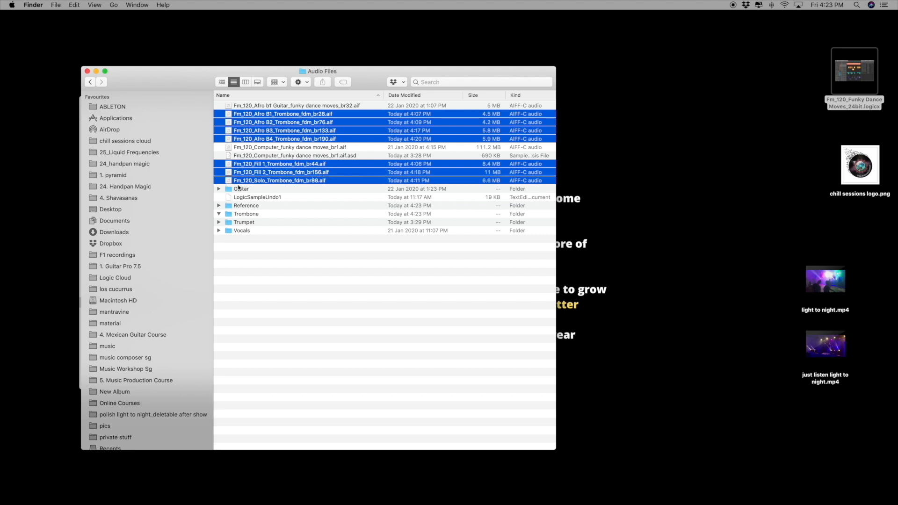
pyautogui.moveTo(242, 183); pyautogui.dragTo(242, 215)
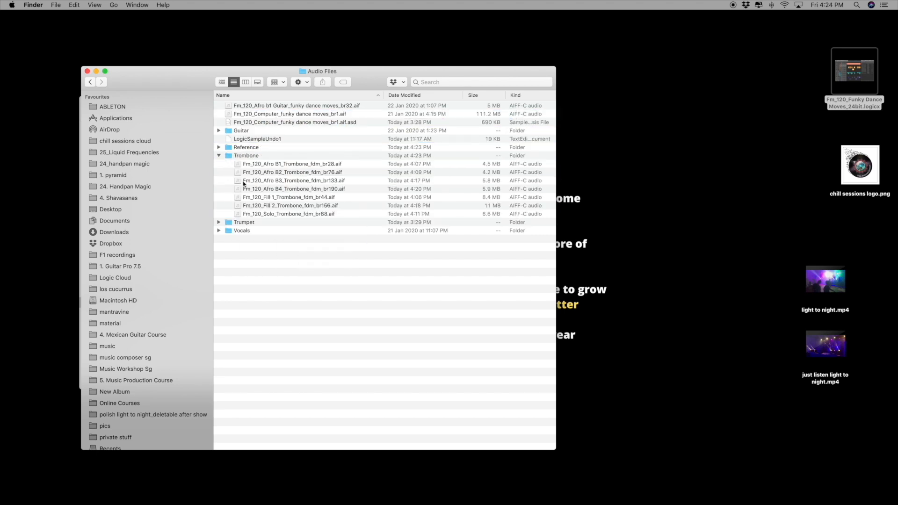
# Select all audio files inside the Trombone folder to check how many it holds.
pyautogui.click(270, 166)
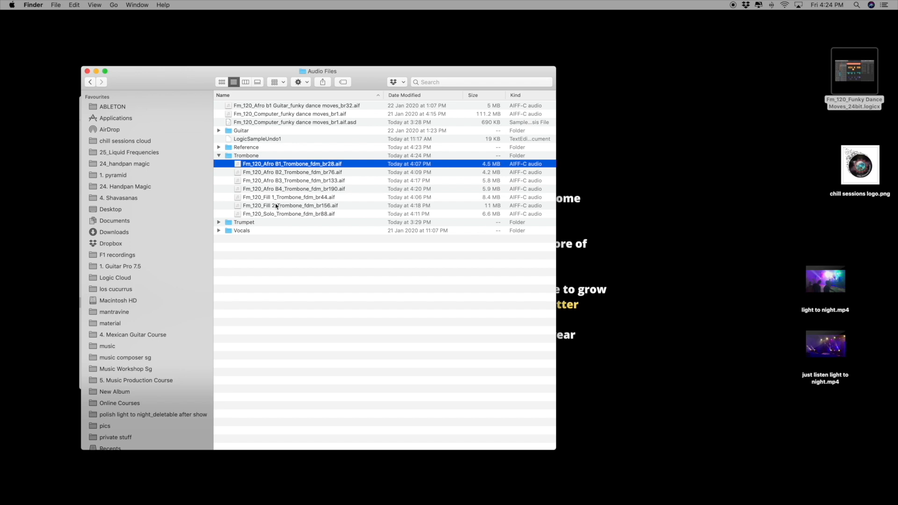
pyautogui.hotkey('shift', 'Down')
pyautogui.hotkey('shift', 'Down')
pyautogui.hotkey('shift', 'Down')
pyautogui.hotkey('shift', 'Down')
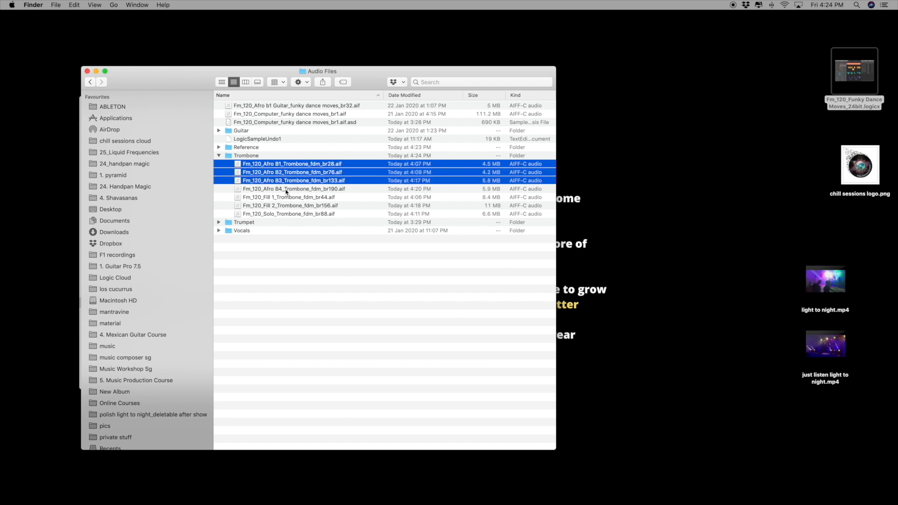
pyautogui.hotkey('shift', 'Down')
pyautogui.hotkey('shift', 'Down')
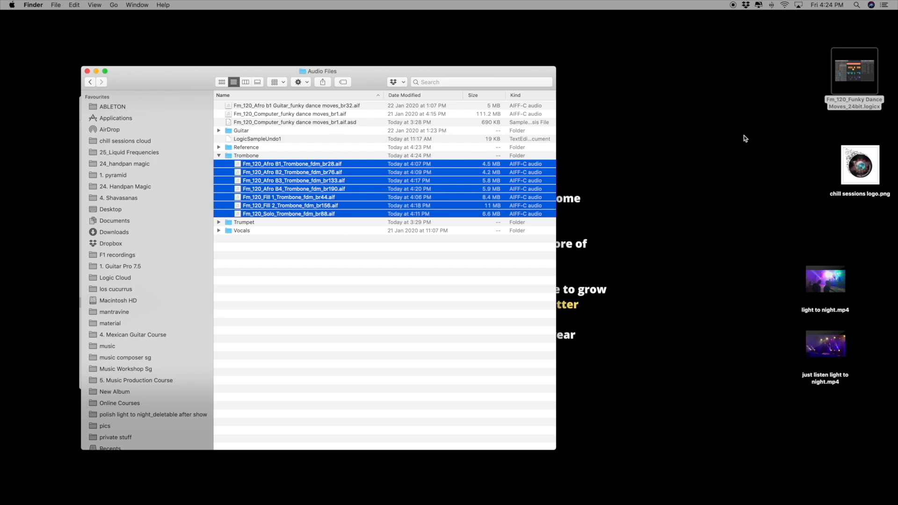
# Reopen the Fm_120_Funky Dance Moves_24bit.logicx project from the desktop in Logic Pro X.
pyautogui.click(844, 108)
pyautogui.doubleClick(844, 107)
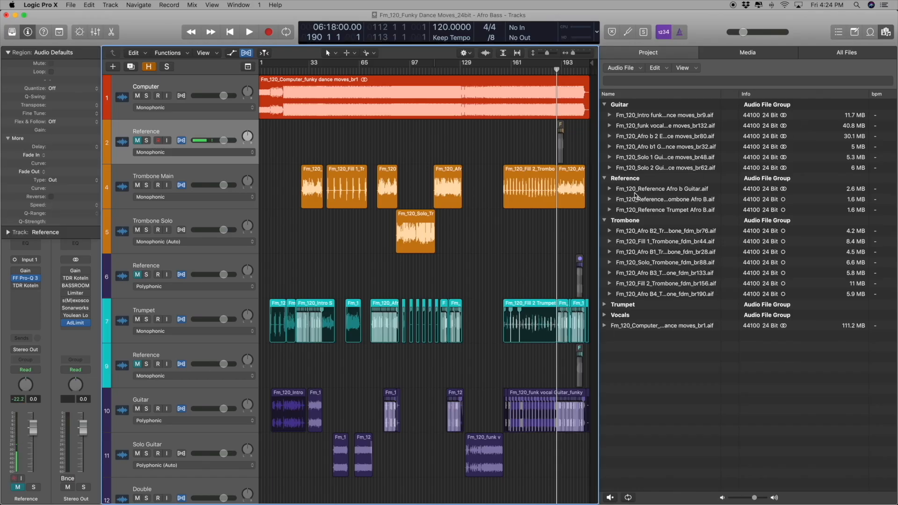
# Select all files of the Trombone group in the project's audio file list to check their number, and hide the list.
pyautogui.click(629, 232)
pyautogui.hotkey('shift', 'Down')
pyautogui.hotkey('shift', 'Down')
pyautogui.hotkey('shift', 'Down')
pyautogui.hotkey('shift', 'Down')
pyautogui.hotkey('shift', 'Down')
pyautogui.hotkey('shift', 'Down')
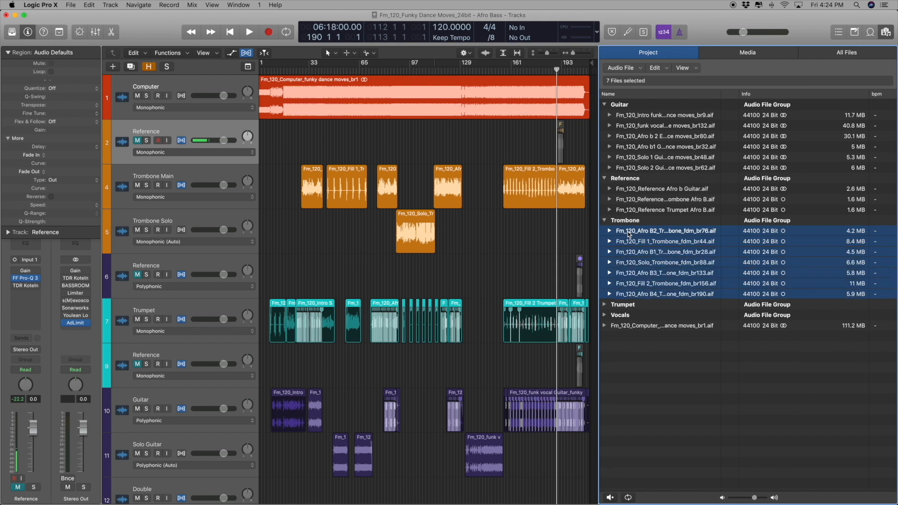
pyautogui.press('f')
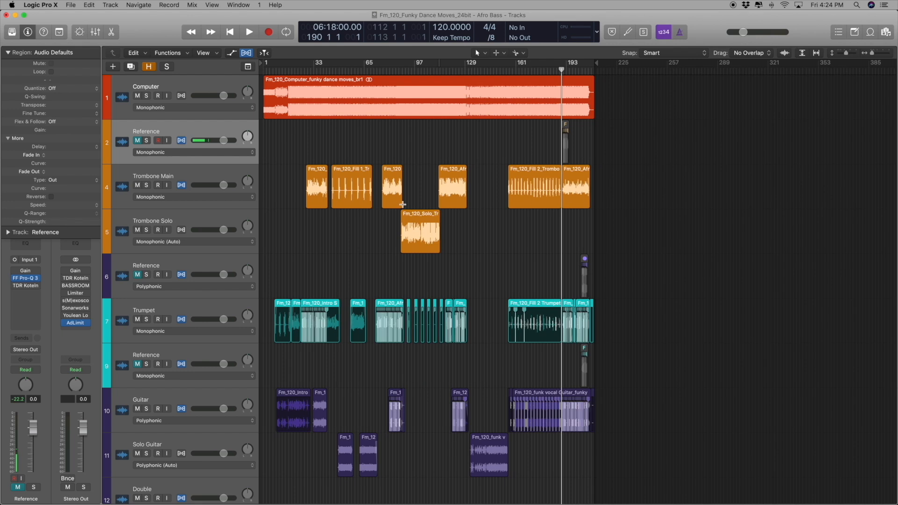